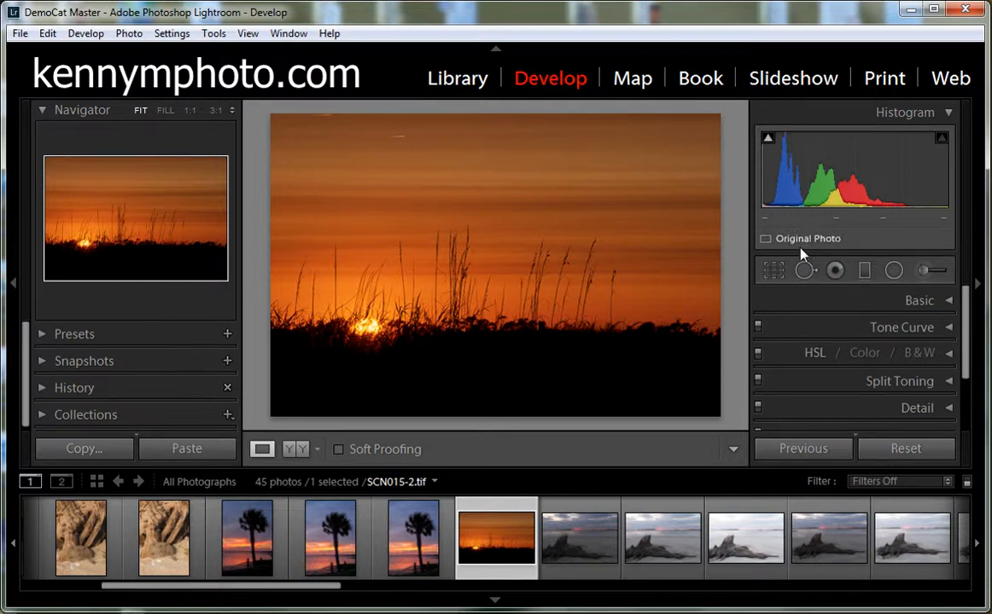
Activate the Spot Removal tool in Heal mode on the upper sky, with brush size 23 and feather 22
{"action": "left_click", "coordinate": [805, 271]}
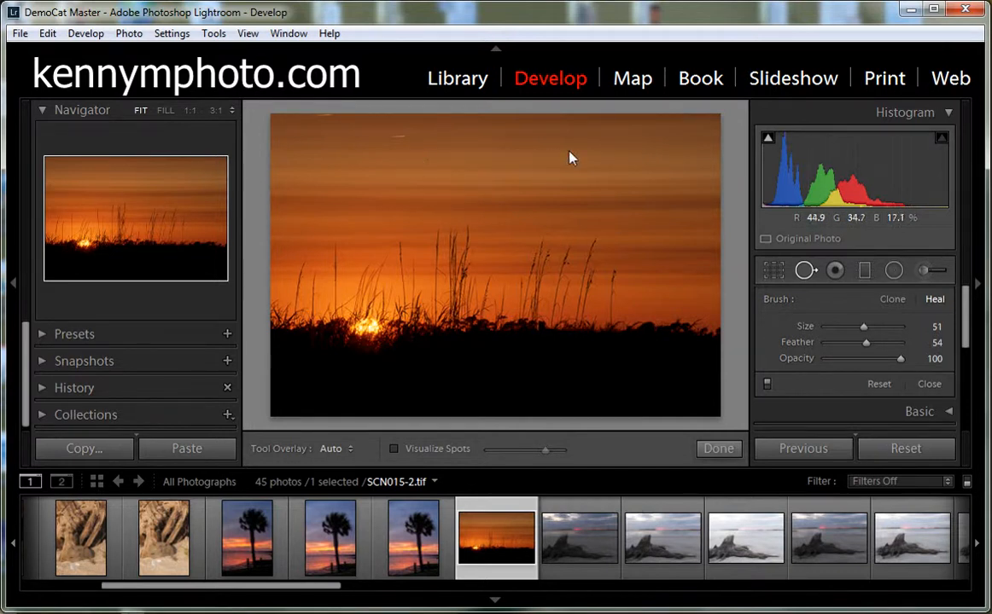
{"action": "key", "text": "z"}
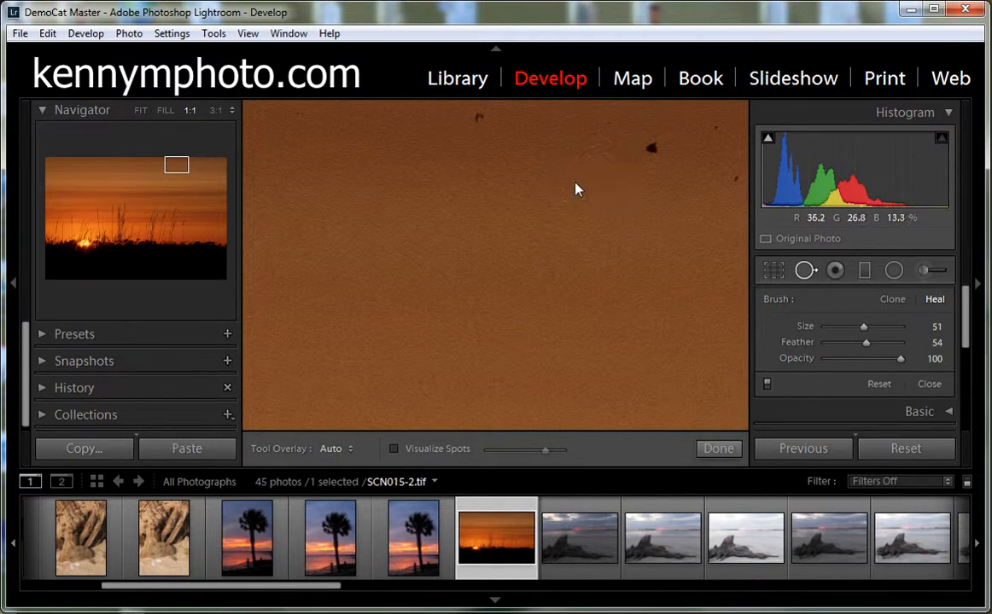
{"action": "mouse_move", "coordinate": [616, 182]}
{"action": "left_mouse_down"}
{"action": "mouse_move", "coordinate": [597, 239]}
{"action": "mouse_move", "coordinate": [429, 250]}
{"action": "mouse_move", "coordinate": [626, 259]}
{"action": "mouse_move", "coordinate": [660, 250]}
{"action": "mouse_move", "coordinate": [503, 232]}
{"action": "mouse_move", "coordinate": [511, 230]}
{"action": "left_mouse_up"}
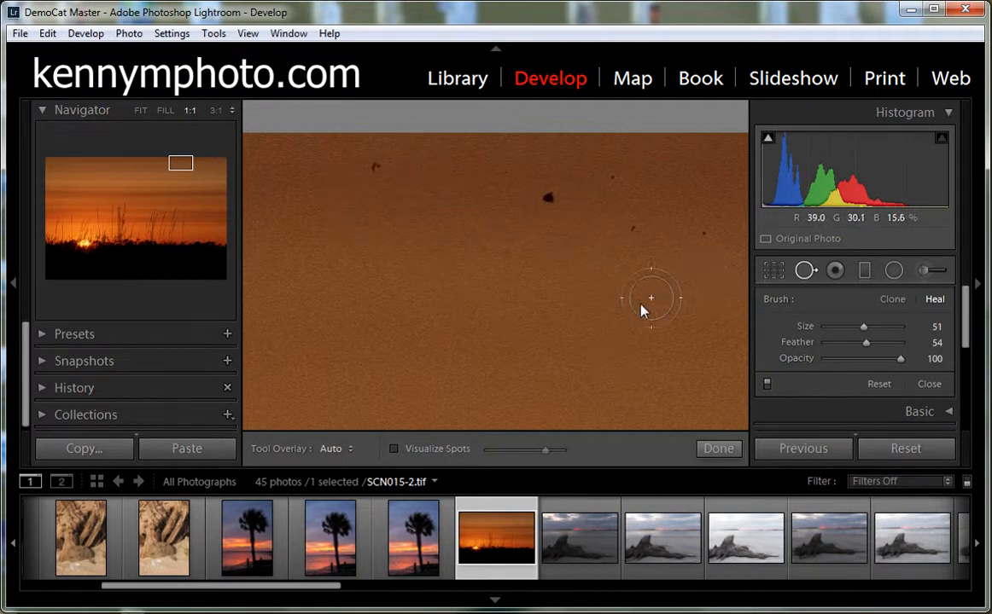
{"action": "left_click_drag", "start_coordinate": [629, 315], "coordinate": [583, 311]}
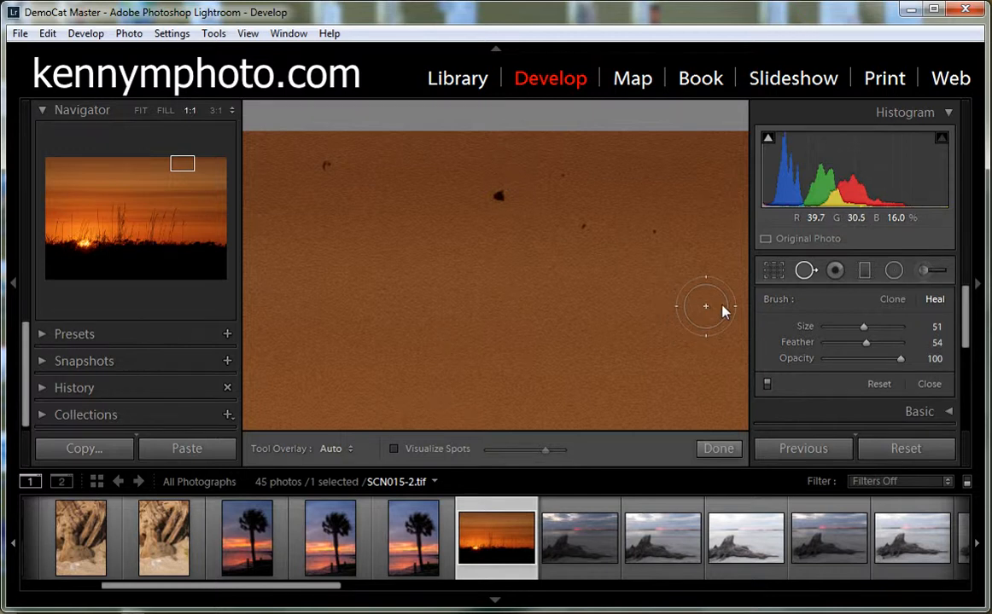
{"action": "mouse_move", "coordinate": [864, 333]}
{"action": "left_mouse_down"}
{"action": "mouse_move", "coordinate": [855, 350]}
{"action": "mouse_move", "coordinate": [834, 350]}
{"action": "mouse_move", "coordinate": [876, 348]}
{"action": "mouse_move", "coordinate": [843, 350]}
{"action": "left_mouse_up"}
{"action": "scroll", "coordinate": [601, 328], "scroll_direction": "down", "scroll_amount": 6}
{"action": "scroll", "coordinate": [600, 334], "scroll_direction": "up", "scroll_amount": 6}
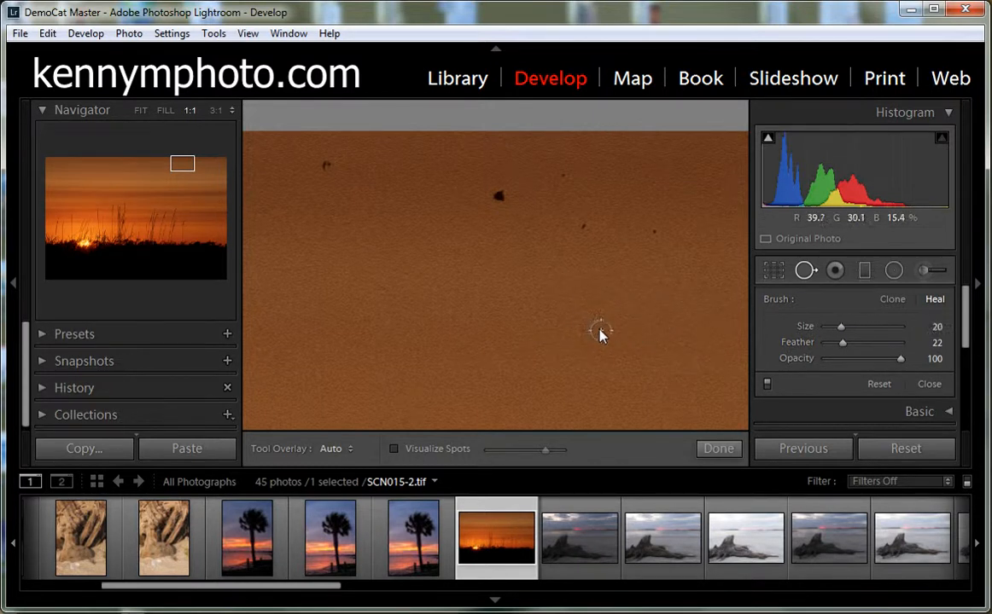
{"action": "scroll", "coordinate": [601, 333], "scroll_direction": "down", "scroll_amount": 5}
{"action": "scroll", "coordinate": [603, 332], "scroll_direction": "up", "scroll_amount": 3}
{"action": "scroll", "coordinate": [326, 164], "scroll_direction": "down", "scroll_amount": 1}
{"action": "scroll", "coordinate": [326, 167], "scroll_direction": "down", "scroll_amount": 2}
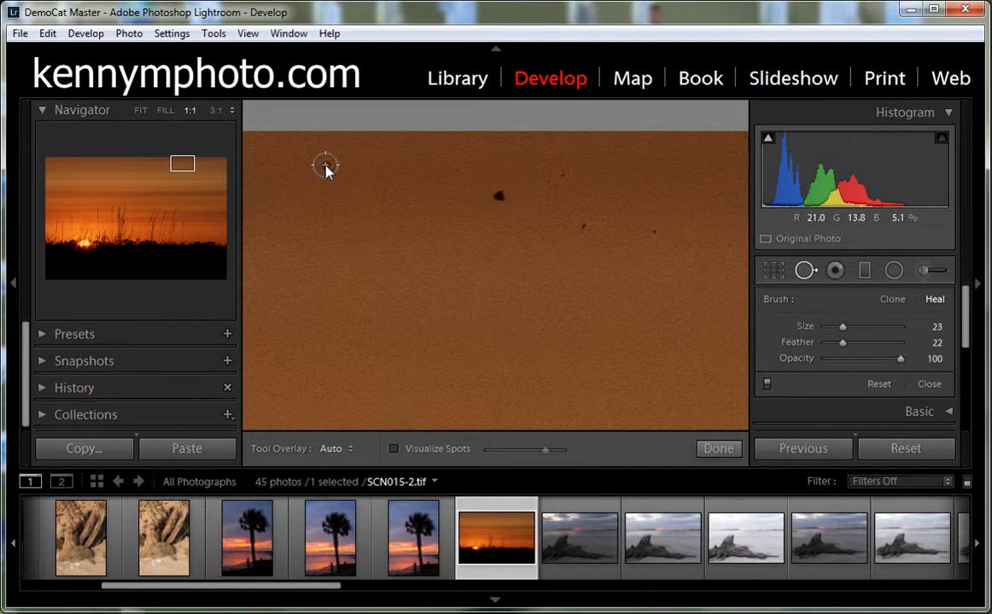
Heal the five dark dust spots near the top edge of the sky, using brush sizes 20, 26 and 11 to fit them
{"action": "scroll", "coordinate": [394, 211], "scroll_direction": "down", "scroll_amount": 6}
{"action": "scroll", "coordinate": [328, 170], "scroll_direction": "up", "scroll_amount": 1}
{"action": "left_click", "coordinate": [326, 166]}
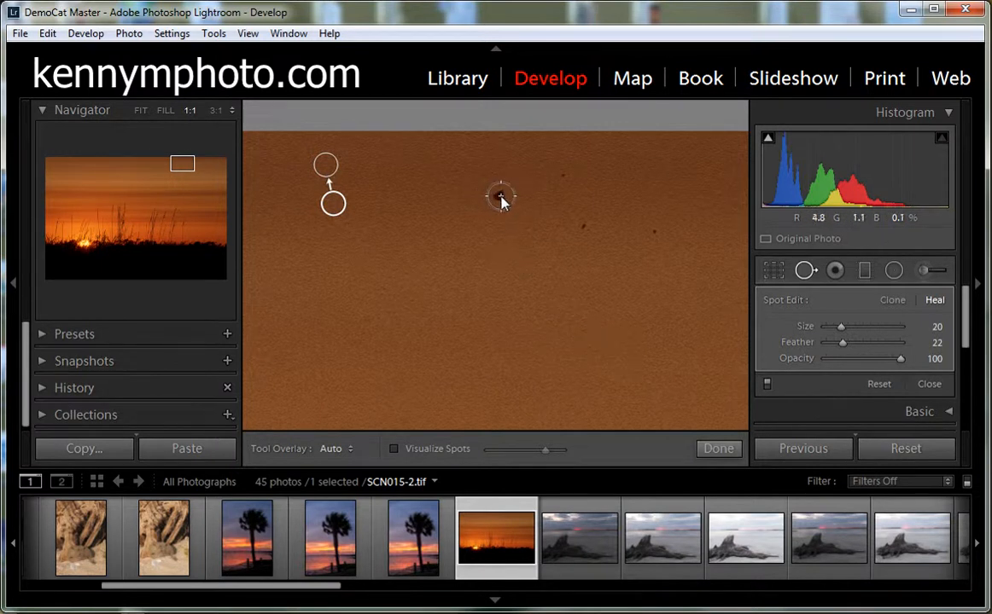
{"action": "left_click", "coordinate": [500, 198]}
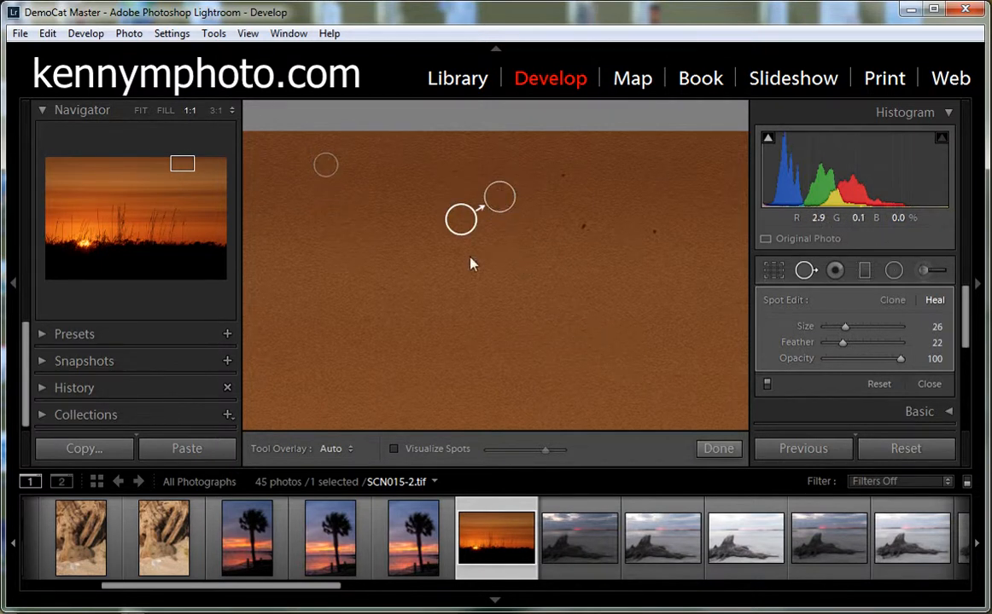
{"action": "scroll", "coordinate": [582, 227], "scroll_direction": "down", "scroll_amount": 5}
{"action": "left_click", "coordinate": [582, 226]}
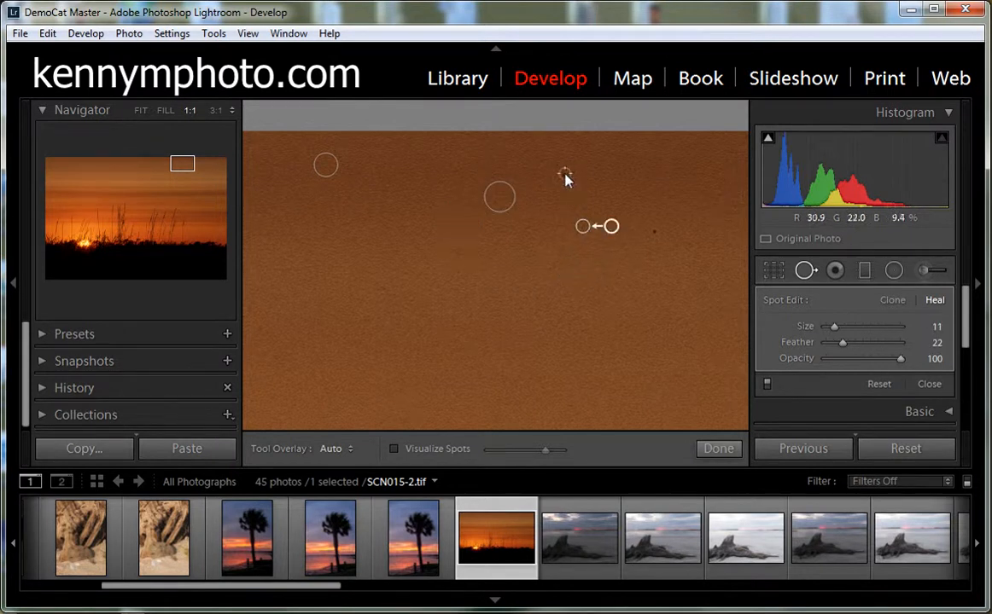
{"action": "left_click", "coordinate": [564, 178]}
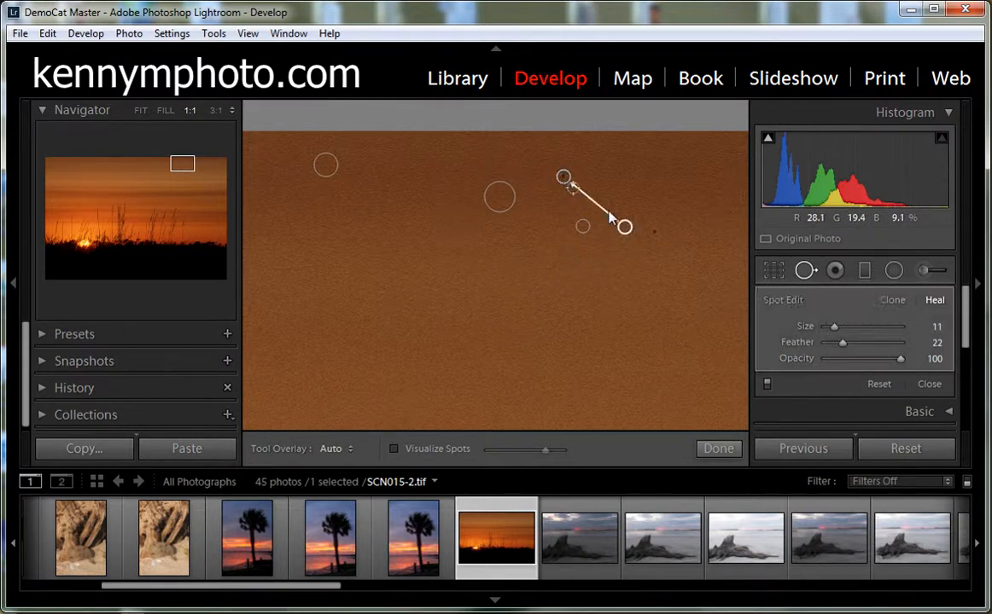
{"action": "left_click", "coordinate": [653, 232]}
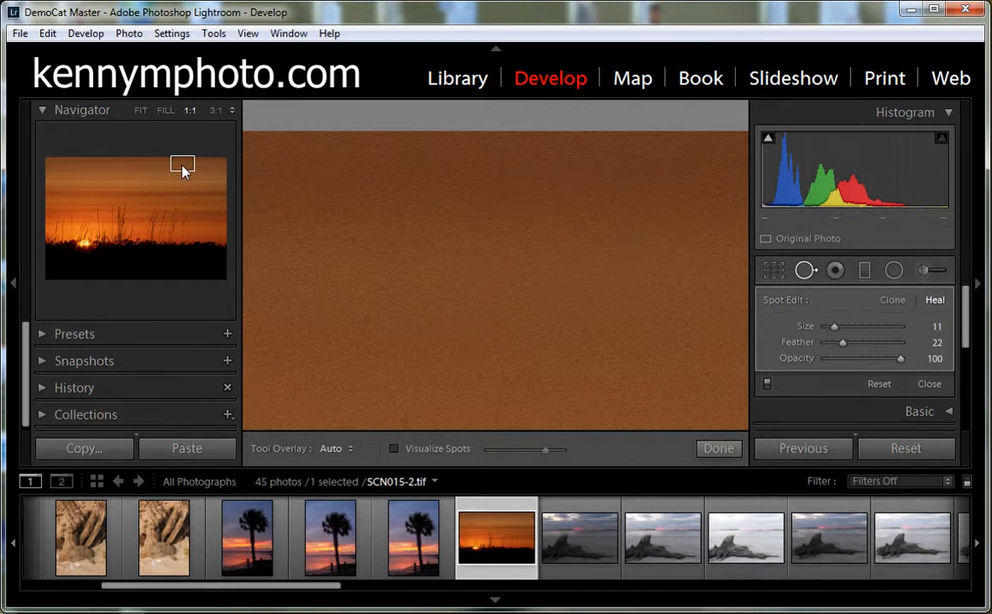
Heal the bright horizontal streak in the upper-left sky with one stroke at brush size 40
{"action": "mouse_move", "coordinate": [182, 169]}
{"action": "left_mouse_down"}
{"action": "mouse_move", "coordinate": [104, 181]}
{"action": "mouse_move", "coordinate": [96, 172]}
{"action": "left_mouse_up"}
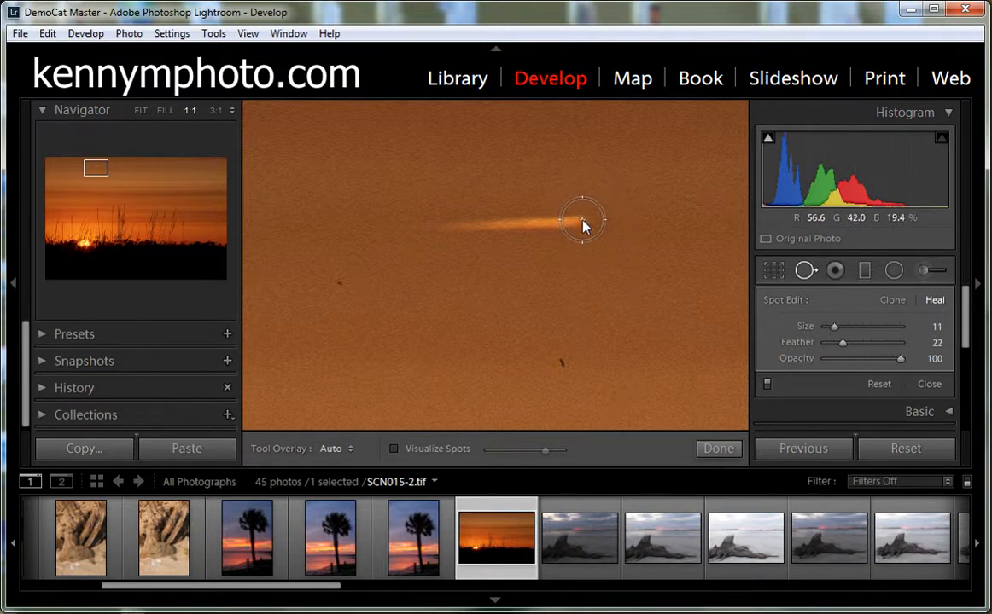
{"action": "scroll", "coordinate": [589, 224], "scroll_direction": "up", "scroll_amount": 5}
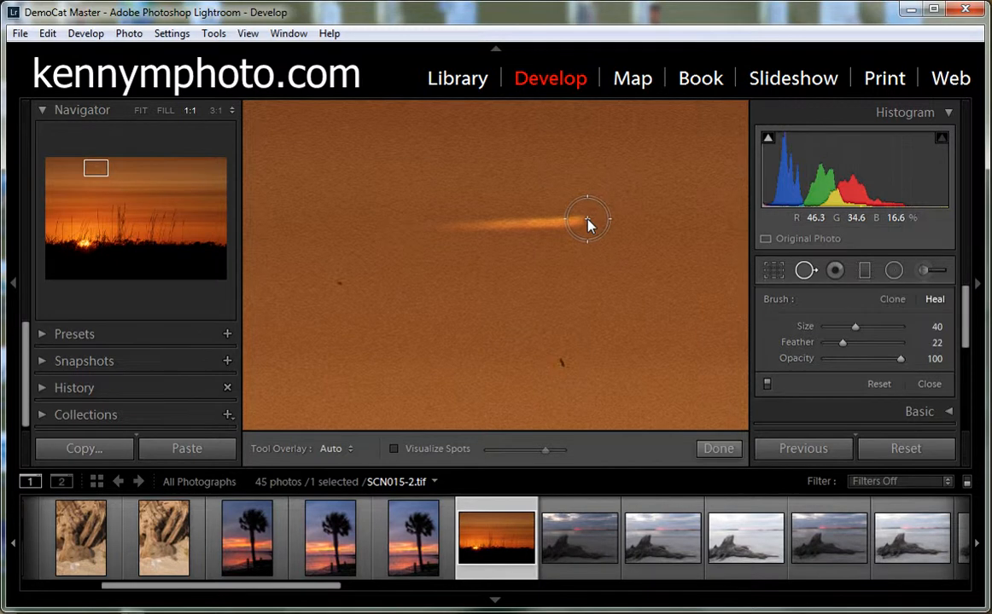
{"action": "left_click_drag", "start_coordinate": [588, 222], "coordinate": [408, 242]}
{"action": "left_click_drag", "start_coordinate": [405, 243], "coordinate": [399, 239]}
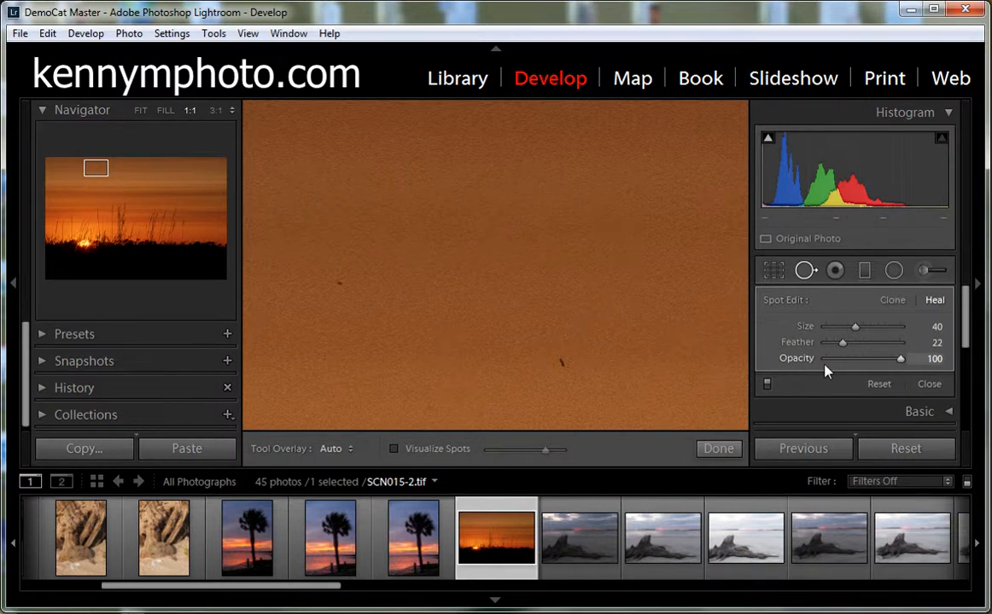
Heal the two dark specks below the removed streak with brush size 26
{"action": "scroll", "coordinate": [565, 375], "scroll_direction": "down", "scroll_amount": 3}
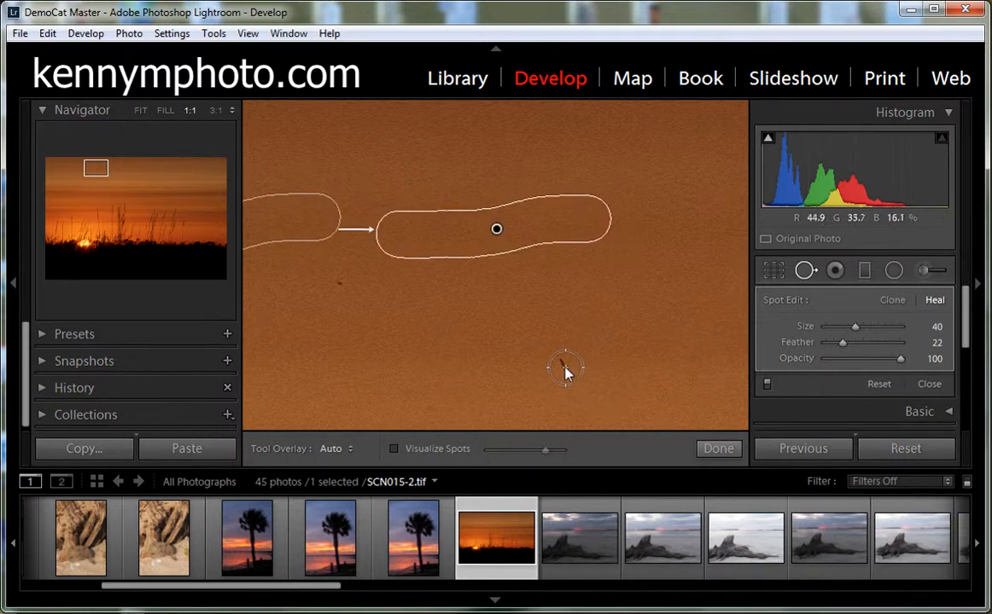
{"action": "left_click", "coordinate": [561, 364]}
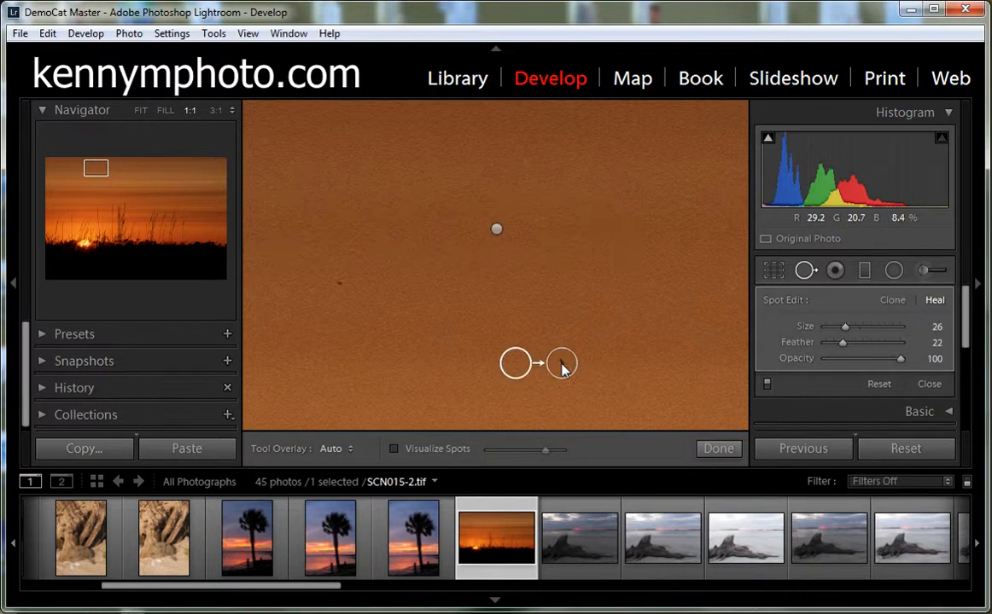
{"action": "left_click", "coordinate": [338, 282]}
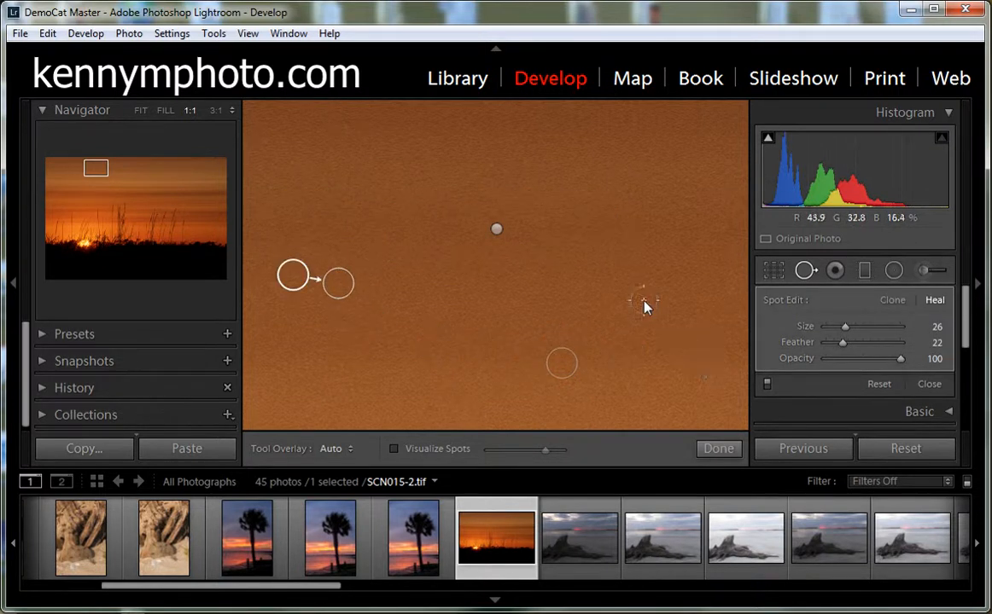
Turn on Visualize Spots for the whole photo and raise its threshold slightly
{"action": "key", "text": "z"}
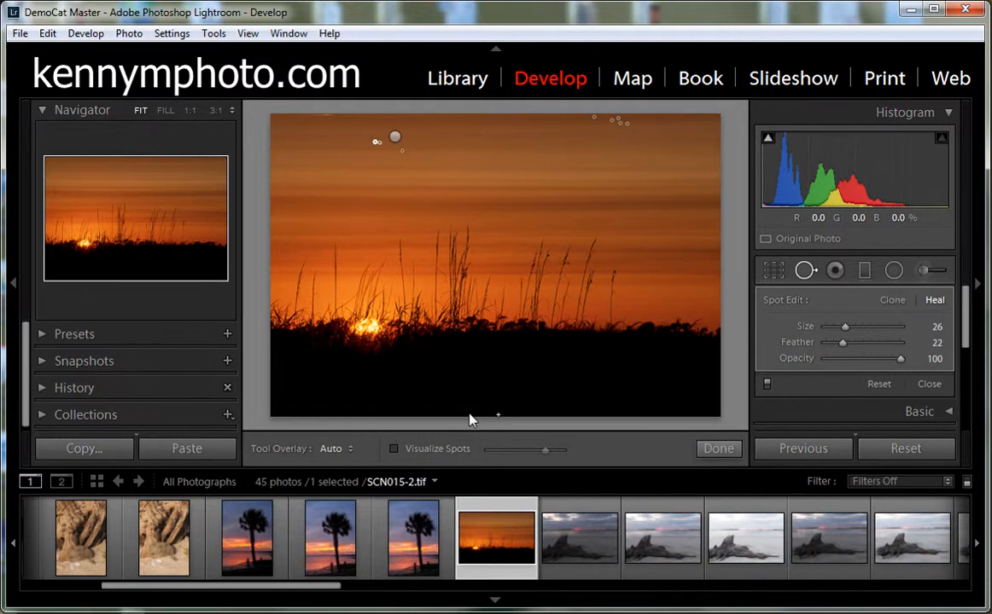
{"action": "left_click", "coordinate": [396, 452]}
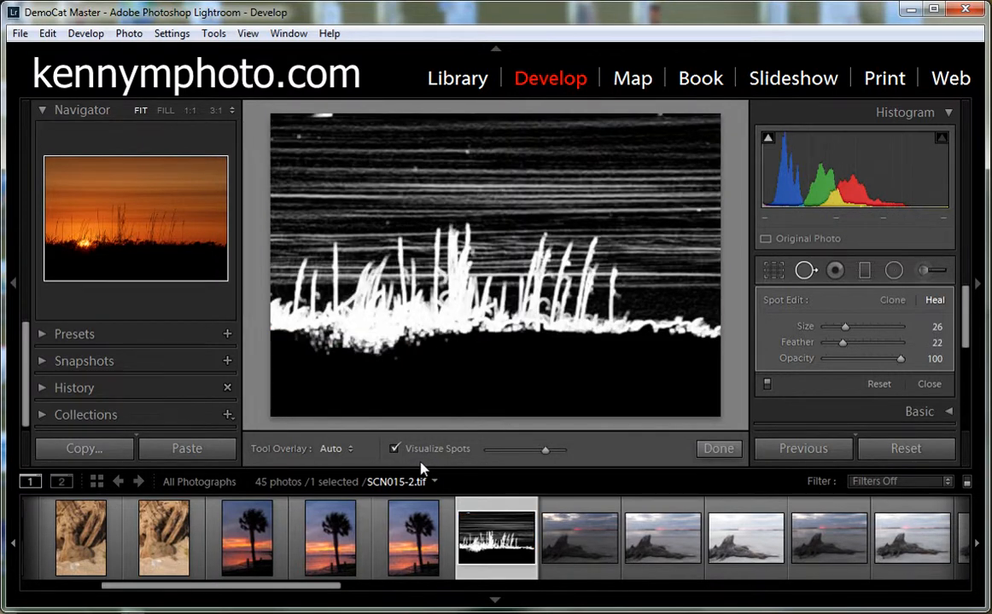
{"action": "mouse_move", "coordinate": [546, 455]}
{"action": "left_mouse_down"}
{"action": "mouse_move", "coordinate": [500, 454]}
{"action": "mouse_move", "coordinate": [547, 455]}
{"action": "left_mouse_up"}
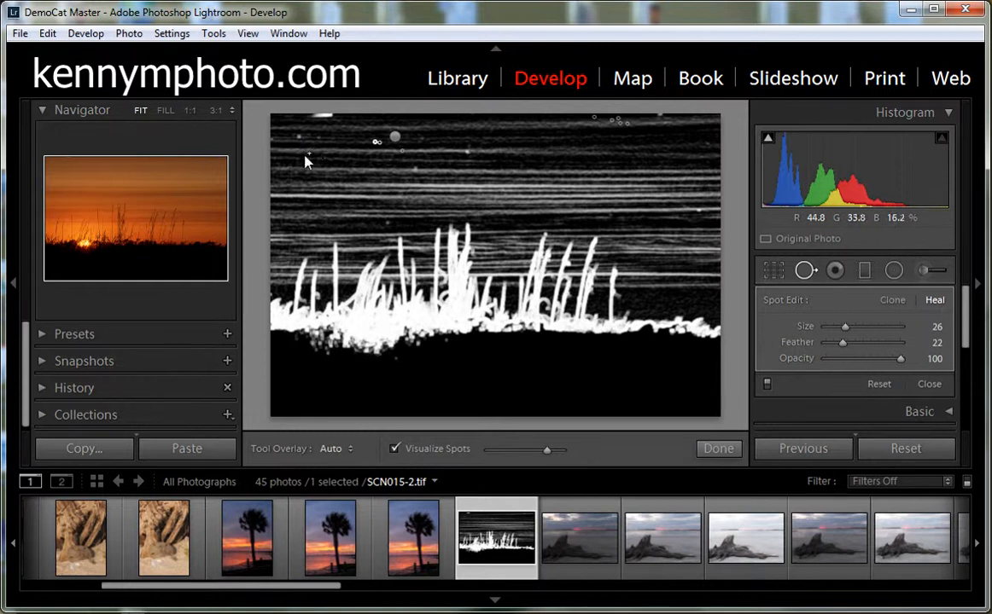
Heal the five white specks revealed in the photo's upper-left sky with brush size 31
{"action": "left_click", "coordinate": [331, 151]}
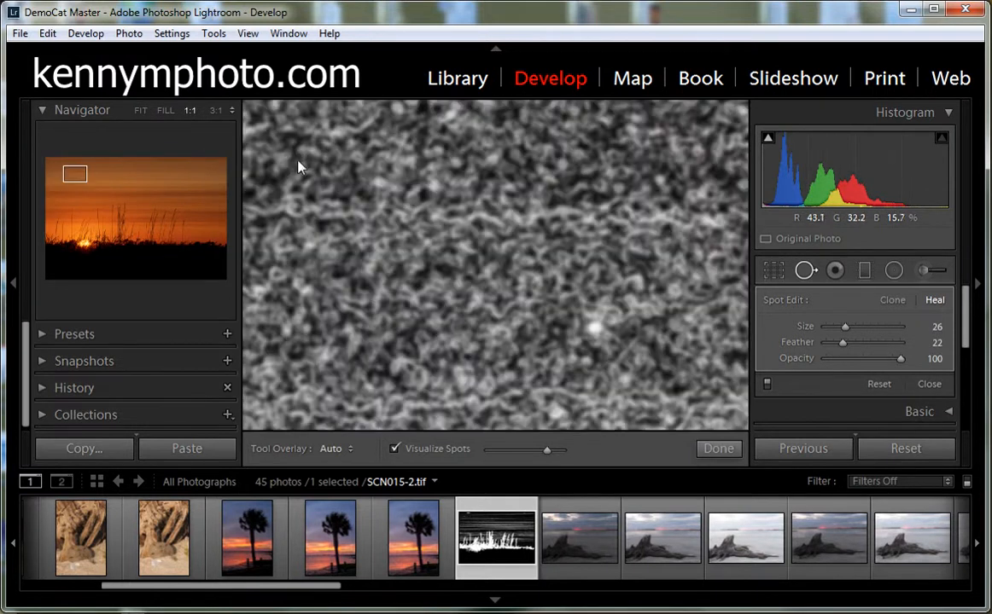
{"action": "left_click_drag", "start_coordinate": [452, 296], "coordinate": [611, 345]}
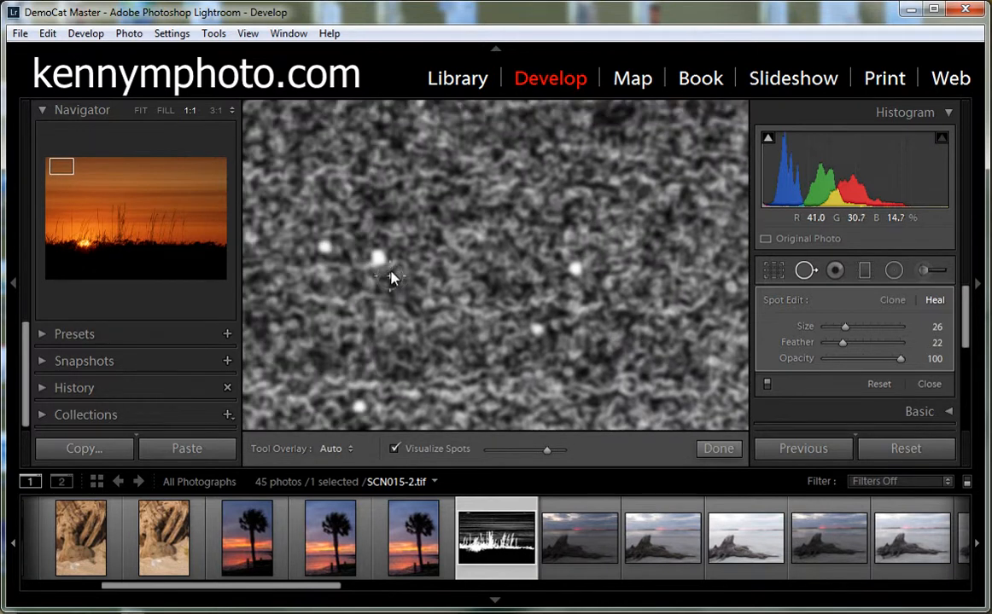
{"action": "scroll", "coordinate": [377, 261], "scroll_direction": "up", "scroll_amount": 5}
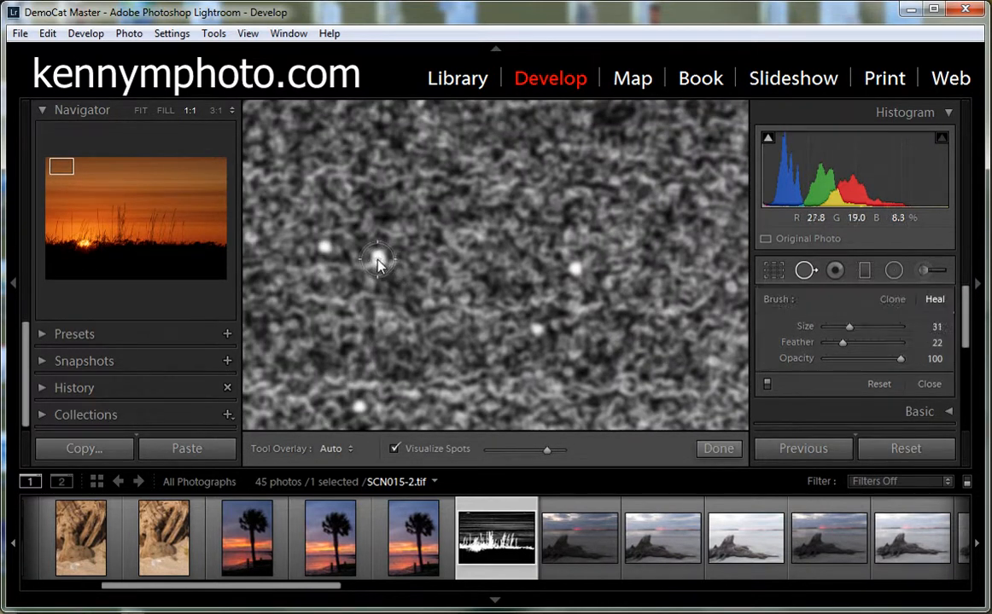
{"action": "left_click", "coordinate": [377, 260]}
{"action": "left_click_drag", "start_coordinate": [341, 262], "coordinate": [328, 247]}
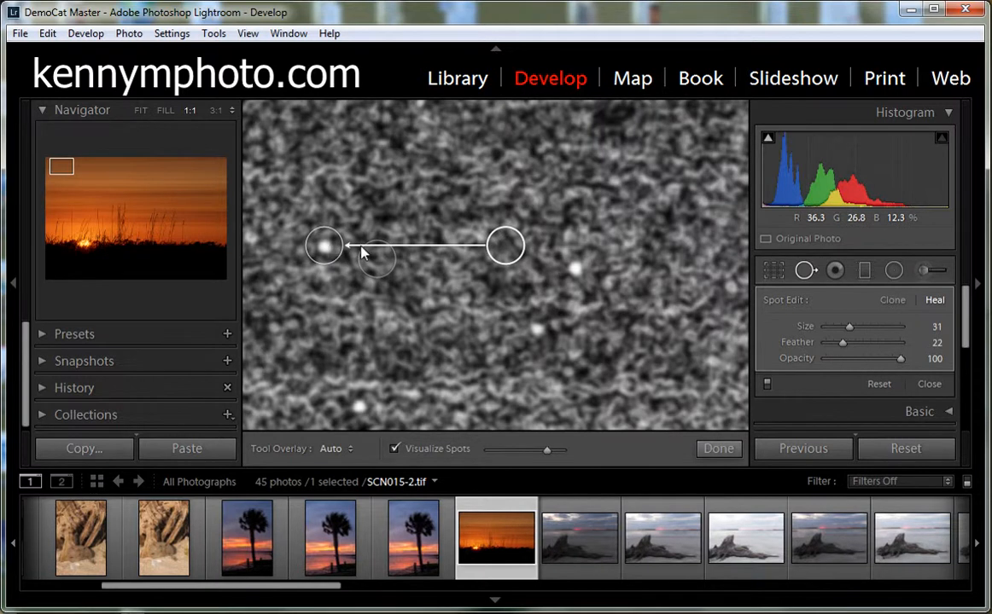
{"action": "left_click", "coordinate": [578, 269]}
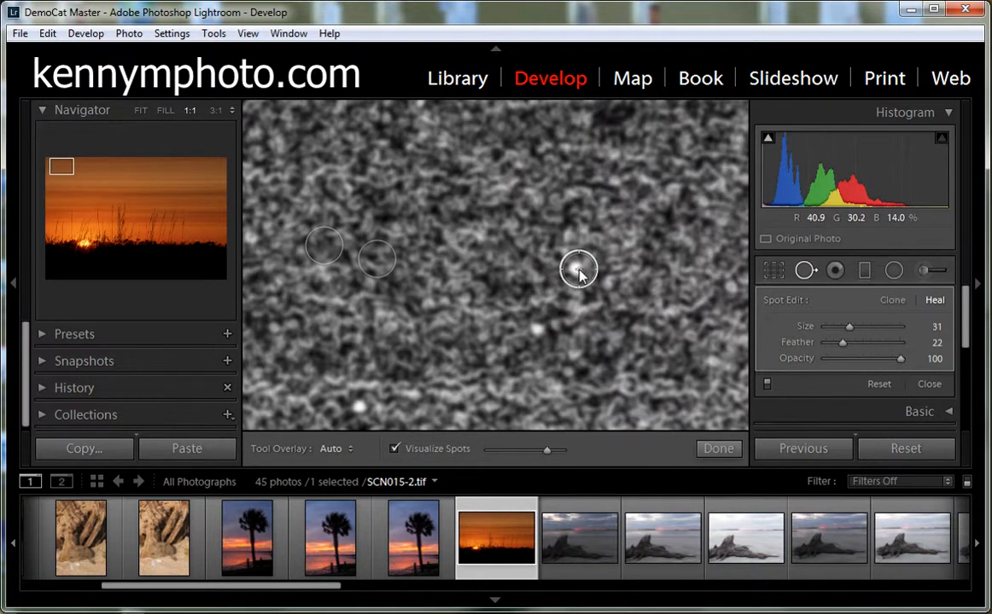
{"action": "left_click", "coordinate": [538, 330]}
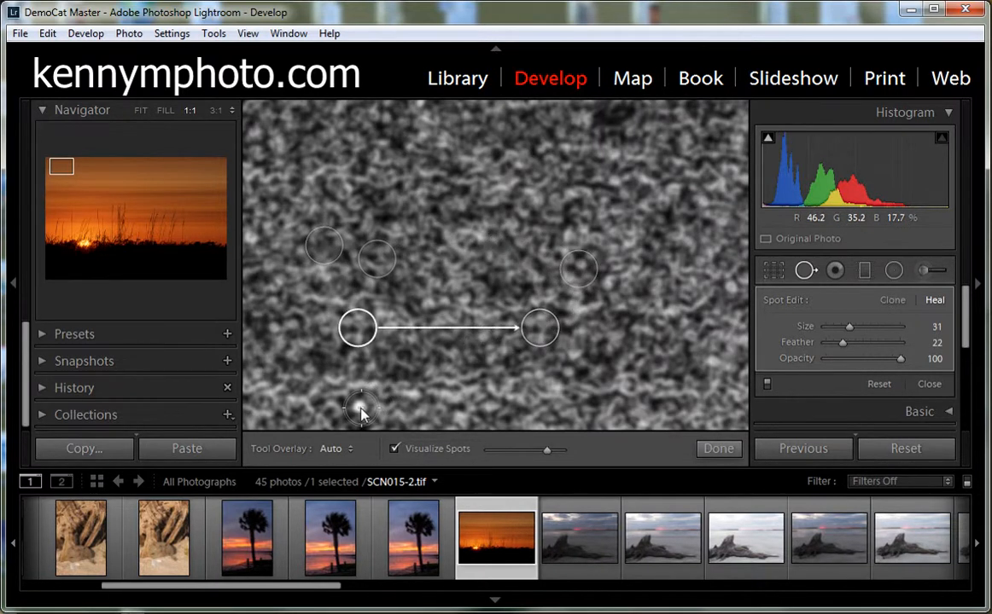
{"action": "left_click", "coordinate": [359, 410]}
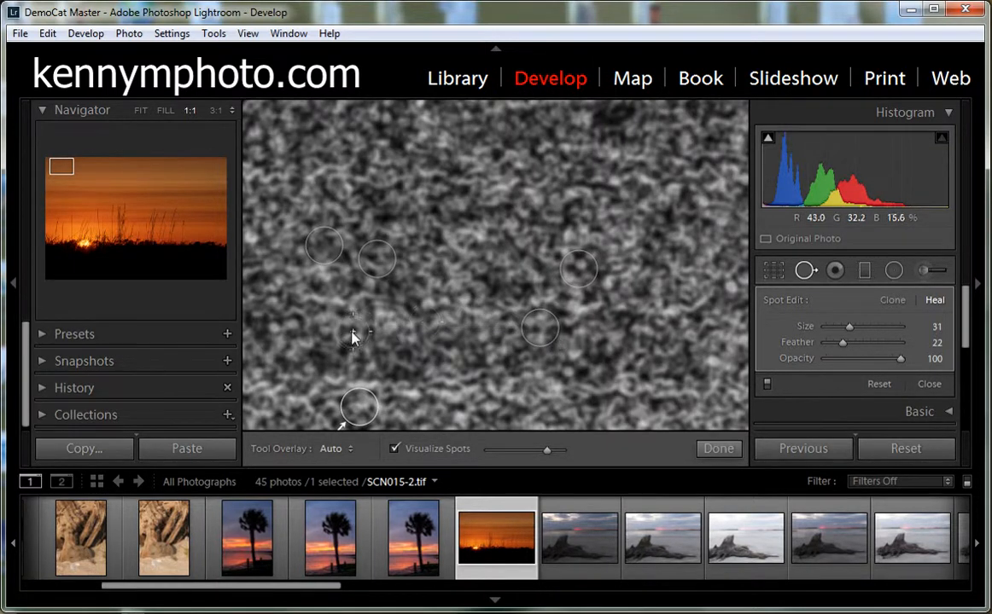
Adjust the healed spot with its source directly to its left: shift that source farther left and enlarge the spot to size 39
{"action": "left_click", "coordinate": [554, 339]}
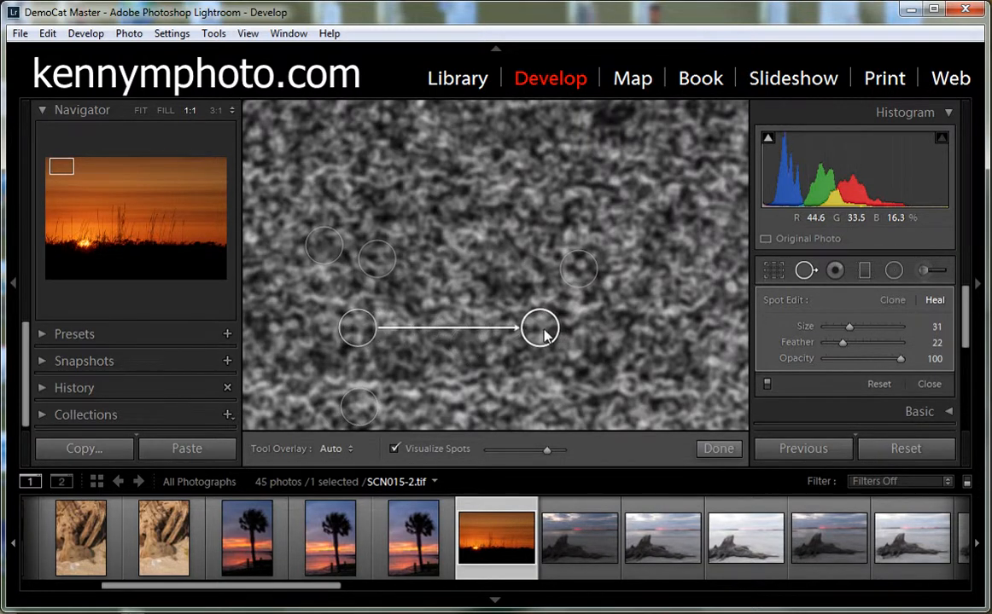
{"action": "mouse_move", "coordinate": [542, 332]}
{"action": "left_mouse_down"}
{"action": "mouse_move", "coordinate": [488, 294]}
{"action": "mouse_move", "coordinate": [457, 301]}
{"action": "mouse_move", "coordinate": [470, 341]}
{"action": "mouse_move", "coordinate": [555, 336]}
{"action": "left_mouse_up"}
{"action": "mouse_move", "coordinate": [357, 333]}
{"action": "left_mouse_down"}
{"action": "mouse_move", "coordinate": [376, 350]}
{"action": "mouse_move", "coordinate": [410, 339]}
{"action": "mouse_move", "coordinate": [412, 321]}
{"action": "mouse_move", "coordinate": [343, 318]}
{"action": "mouse_move", "coordinate": [330, 333]}
{"action": "left_mouse_up"}
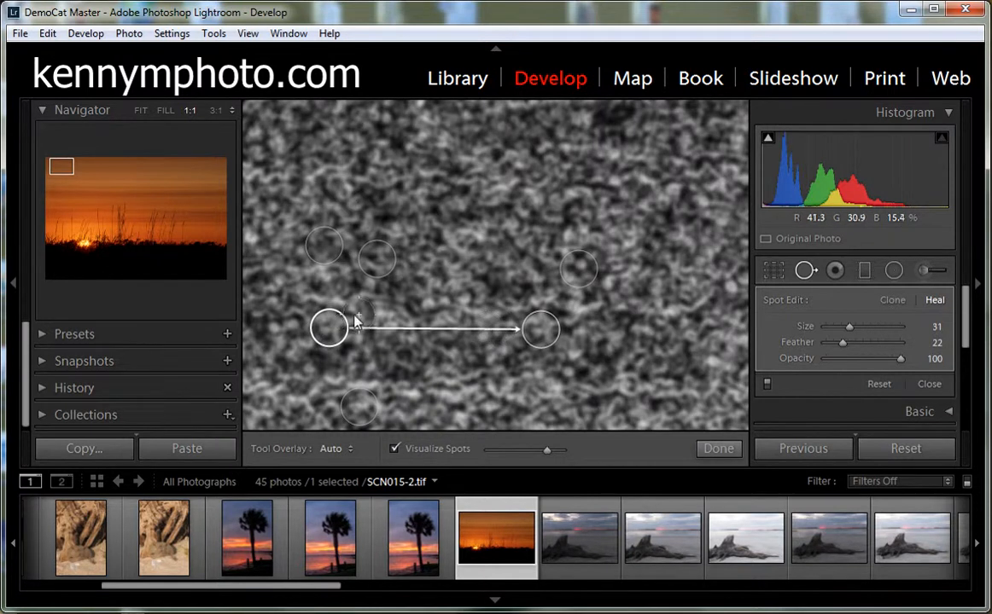
{"action": "left_click_drag", "start_coordinate": [340, 323], "coordinate": [349, 319]}
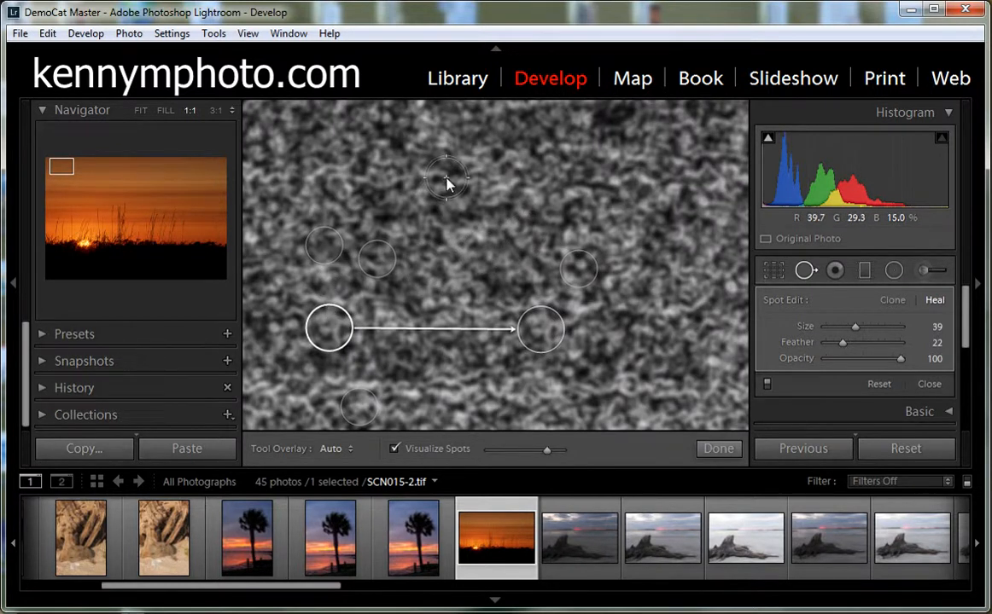
Heal the bright streak along the sky's top edge with a size 39 stroke and turn off Visualize Spots
{"action": "left_click_drag", "start_coordinate": [426, 162], "coordinate": [483, 339]}
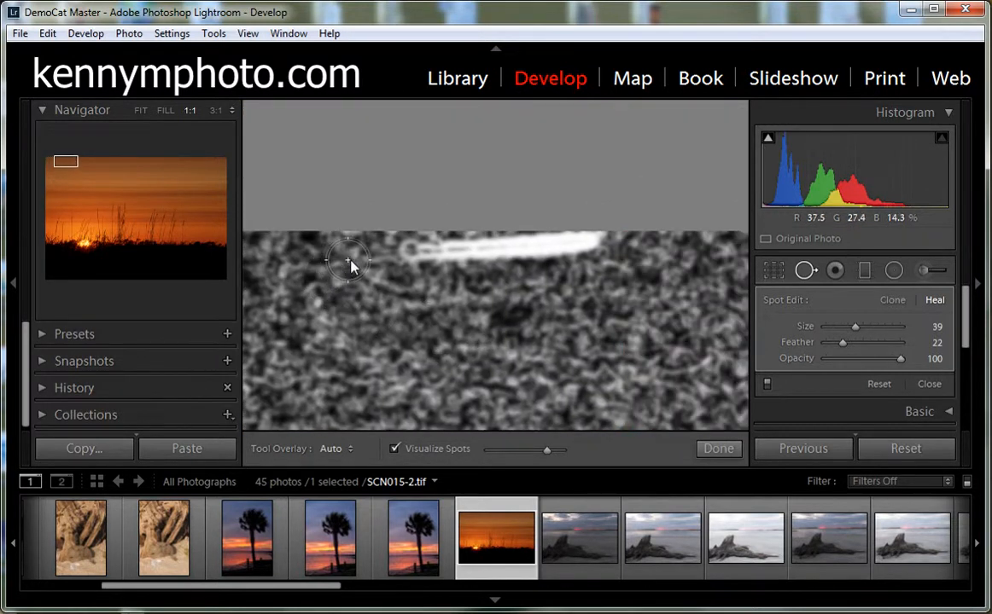
{"action": "left_click_drag", "start_coordinate": [350, 261], "coordinate": [633, 239]}
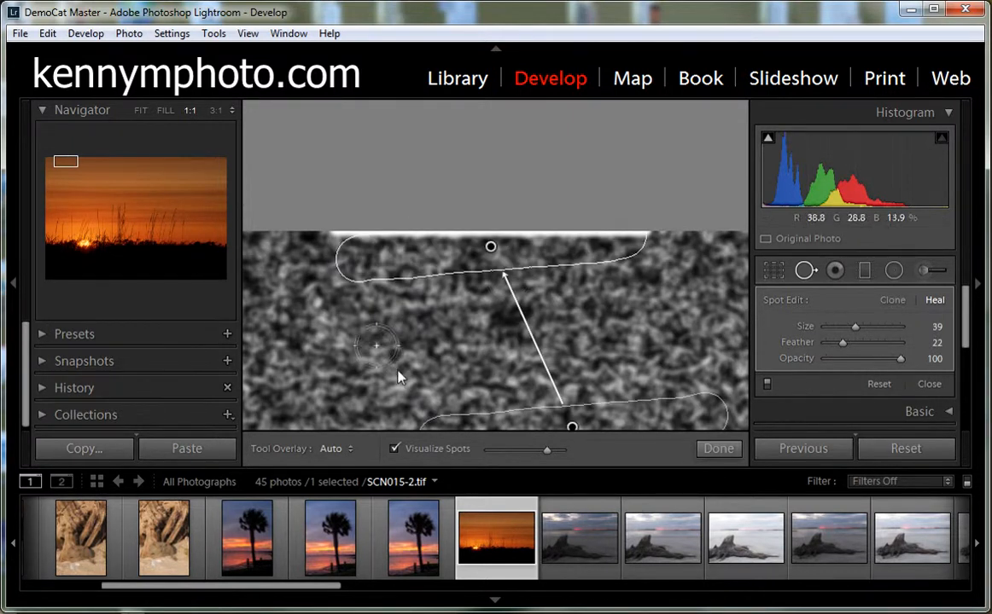
{"action": "left_click", "coordinate": [394, 451]}
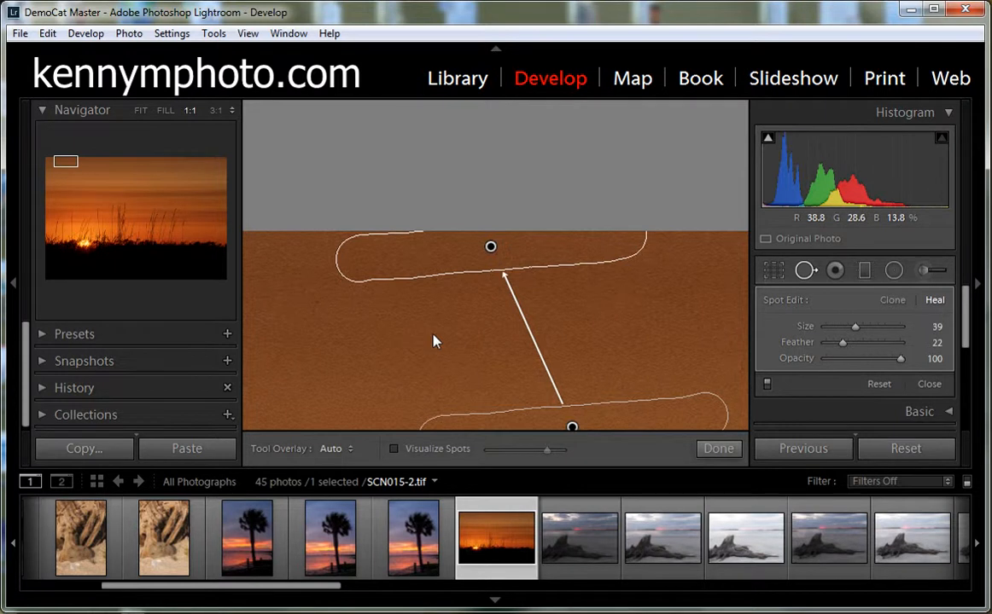
Switch to the first driftwood and sand dollar photo, IMG_6165.CR2
{"action": "key", "text": "z"}
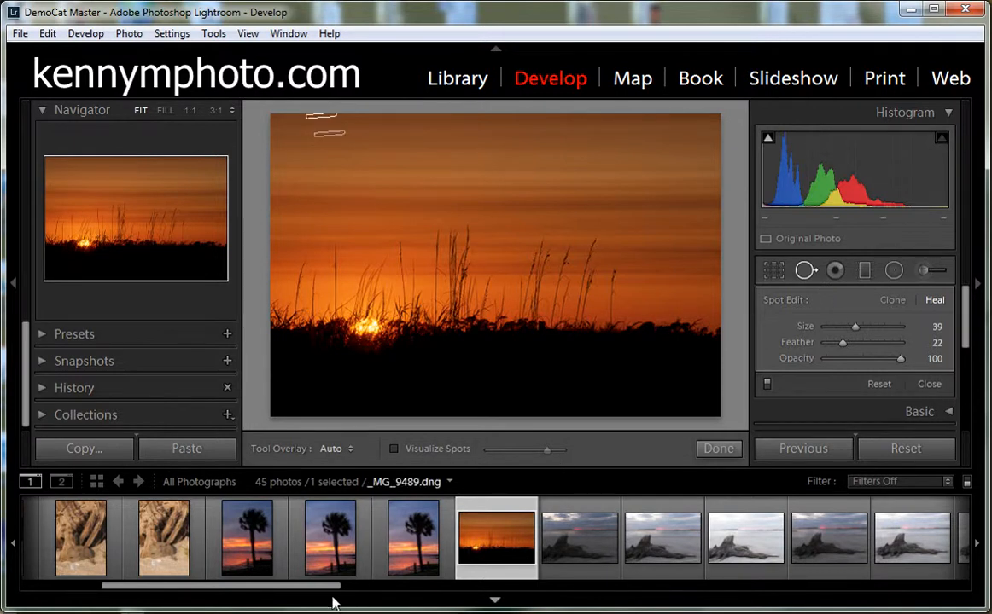
{"action": "left_click_drag", "start_coordinate": [300, 588], "coordinate": [221, 587]}
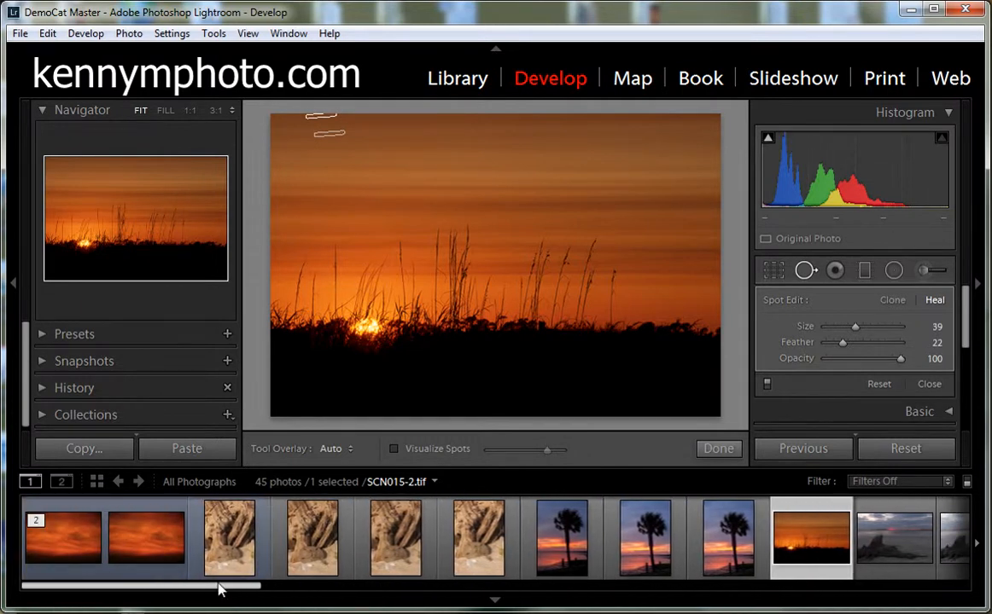
{"action": "left_click", "coordinate": [230, 560]}
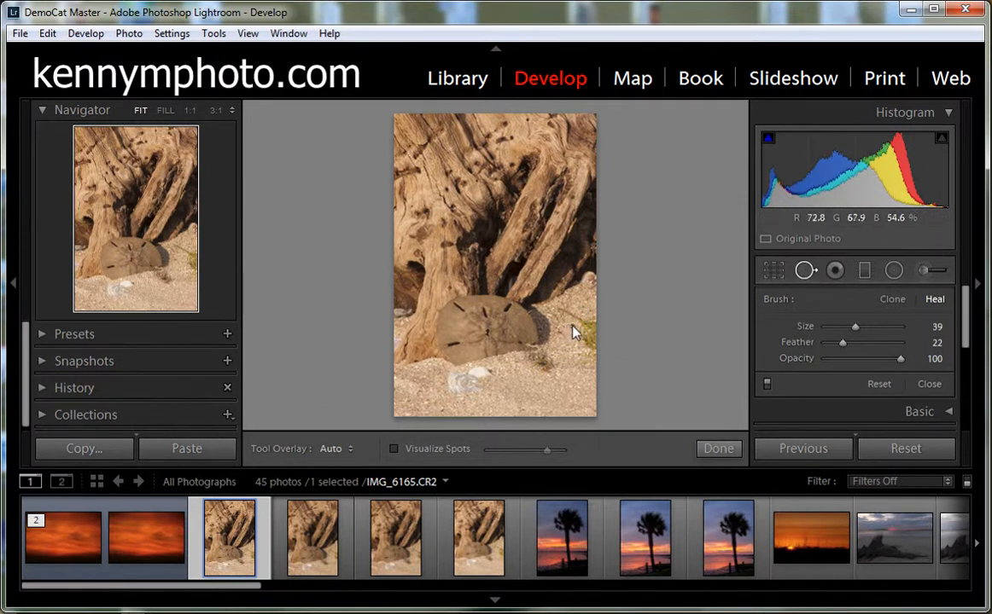
Heal the plant's brown stem on the sand with one straight stroke from its tip to the green foliage, using brush size 74
{"action": "key", "text": "z"}
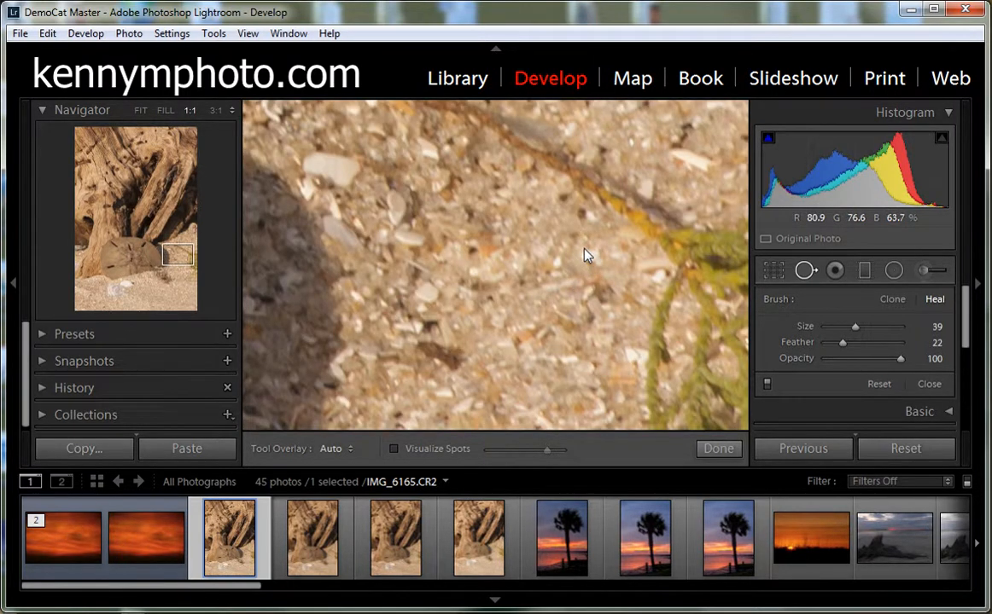
{"action": "left_click_drag", "start_coordinate": [583, 254], "coordinate": [567, 321]}
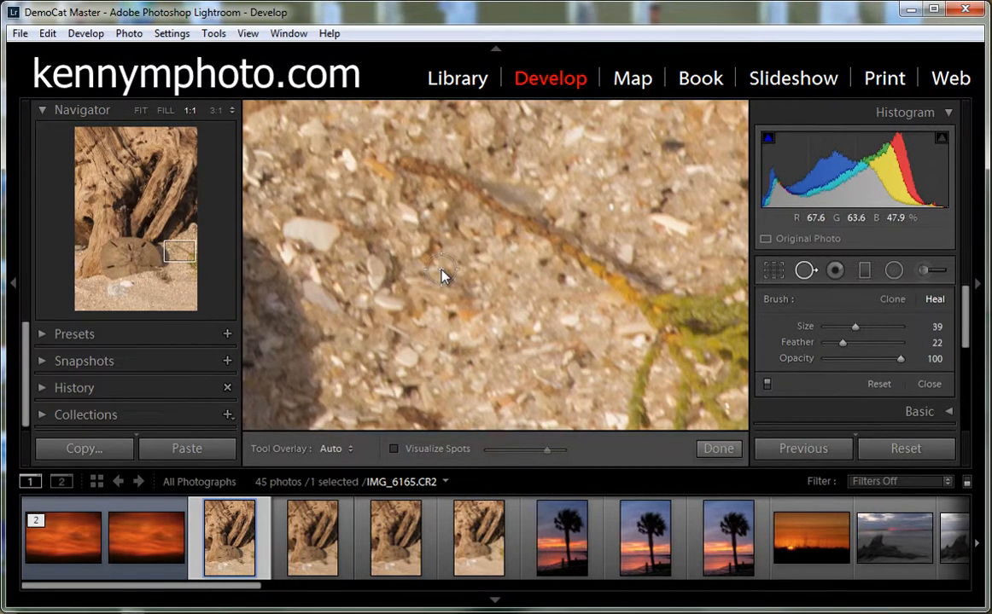
{"action": "scroll", "coordinate": [442, 274], "scroll_direction": "up", "scroll_amount": 3}
{"action": "scroll", "coordinate": [442, 275], "scroll_direction": "up", "scroll_amount": 4}
{"action": "scroll", "coordinate": [442, 276], "scroll_direction": "up", "scroll_amount": 1}
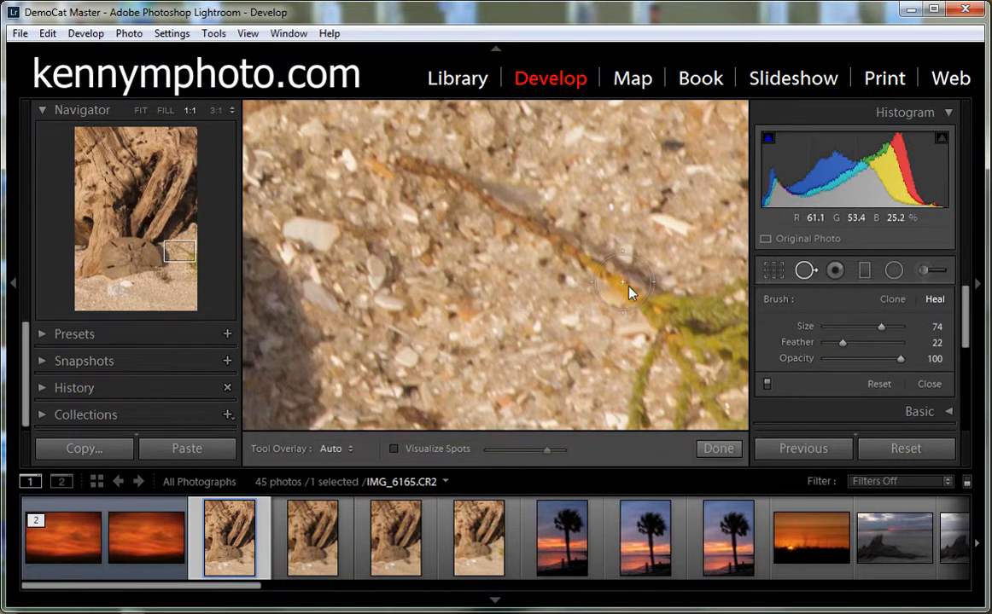
{"action": "left_click", "coordinate": [408, 171]}
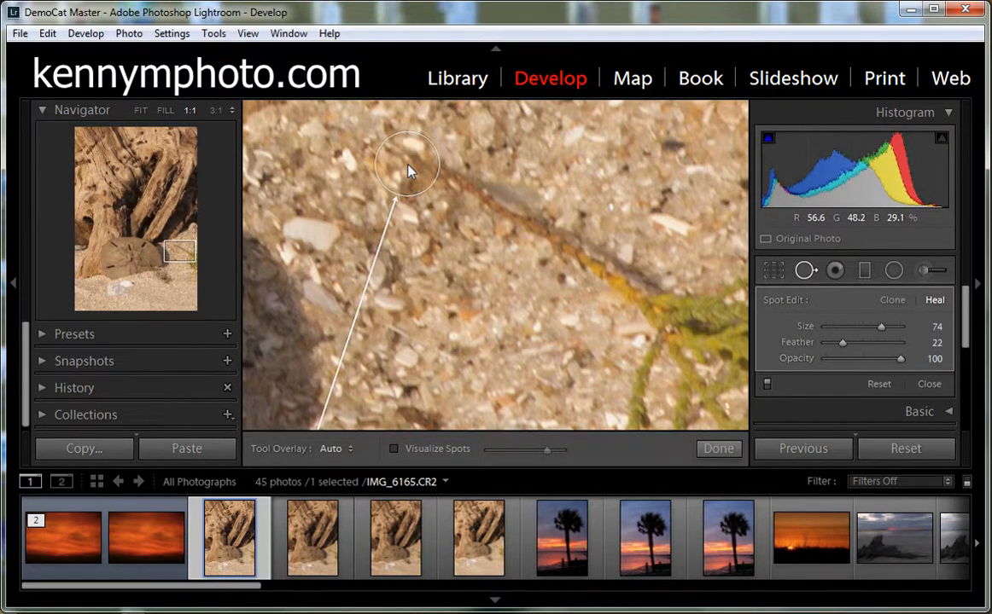
{"action": "key", "text": "shift"}
{"action": "left_click", "coordinate": [624, 296], "text": "shift"}
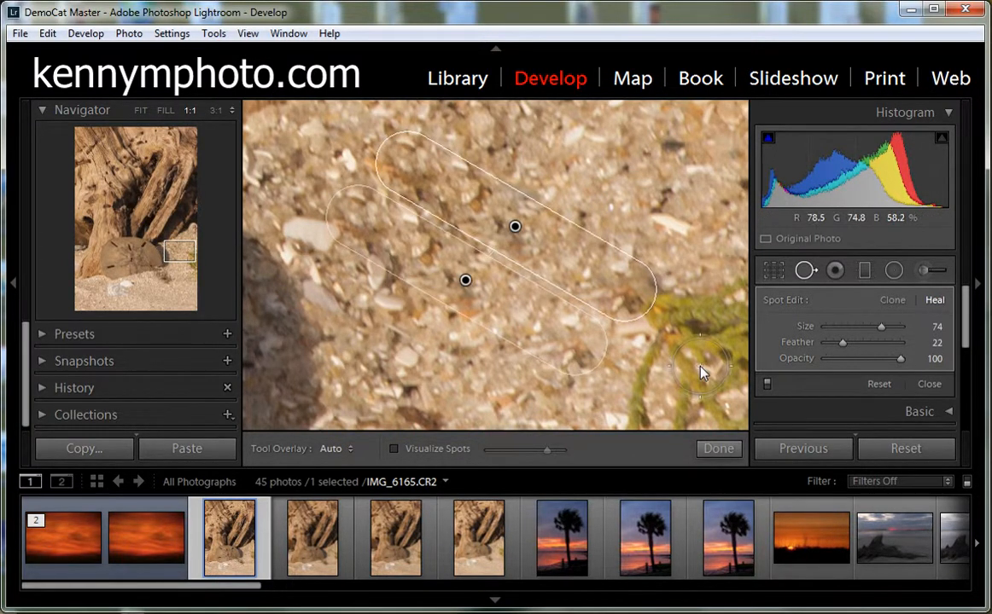
Heal the green foliage along the photo's right edge, including the remaining lower fronds, with size 74 brush strokes
{"action": "left_click_drag", "start_coordinate": [712, 381], "coordinate": [561, 240]}
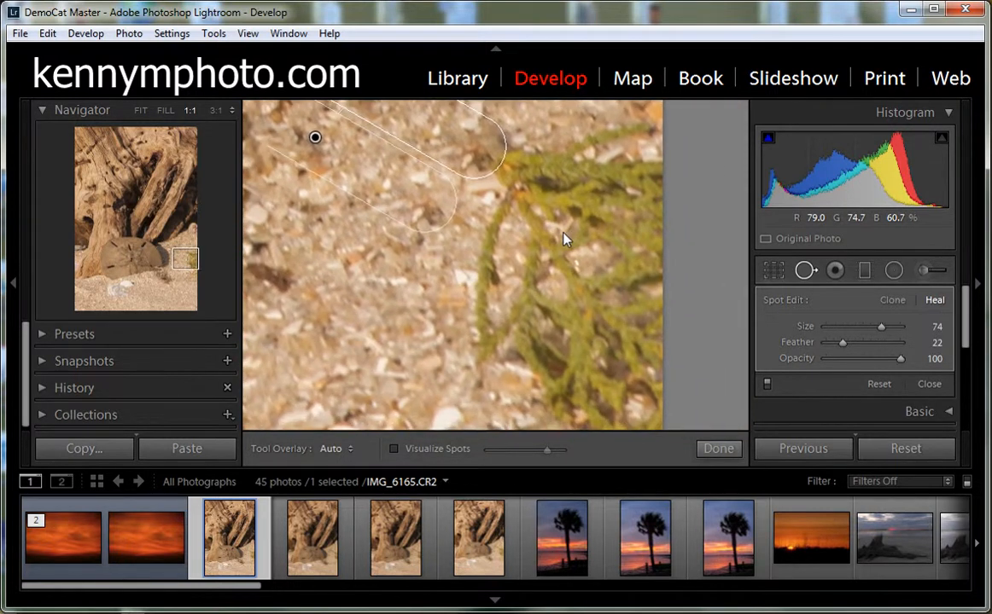
{"action": "mouse_move", "coordinate": [509, 148]}
{"action": "left_mouse_down"}
{"action": "mouse_move", "coordinate": [644, 136]}
{"action": "mouse_move", "coordinate": [626, 149]}
{"action": "mouse_move", "coordinate": [502, 165]}
{"action": "mouse_move", "coordinate": [674, 187]}
{"action": "mouse_move", "coordinate": [511, 201]}
{"action": "mouse_move", "coordinate": [661, 213]}
{"action": "mouse_move", "coordinate": [579, 215]}
{"action": "mouse_move", "coordinate": [503, 235]}
{"action": "mouse_move", "coordinate": [667, 240]}
{"action": "mouse_move", "coordinate": [493, 272]}
{"action": "mouse_move", "coordinate": [636, 285]}
{"action": "mouse_move", "coordinate": [659, 298]}
{"action": "mouse_move", "coordinate": [608, 297]}
{"action": "mouse_move", "coordinate": [622, 323]}
{"action": "mouse_move", "coordinate": [622, 398]}
{"action": "mouse_move", "coordinate": [655, 415]}
{"action": "mouse_move", "coordinate": [659, 353]}
{"action": "mouse_move", "coordinate": [652, 324]}
{"action": "mouse_move", "coordinate": [618, 445]}
{"action": "mouse_move", "coordinate": [591, 325]}
{"action": "mouse_move", "coordinate": [573, 328]}
{"action": "mouse_move", "coordinate": [565, 415]}
{"action": "mouse_move", "coordinate": [548, 336]}
{"action": "mouse_move", "coordinate": [518, 350]}
{"action": "mouse_move", "coordinate": [491, 327]}
{"action": "mouse_move", "coordinate": [482, 340]}
{"action": "mouse_move", "coordinate": [489, 303]}
{"action": "mouse_move", "coordinate": [556, 420]}
{"action": "mouse_move", "coordinate": [570, 398]}
{"action": "mouse_move", "coordinate": [610, 202]}
{"action": "mouse_move", "coordinate": [652, 119]}
{"action": "mouse_move", "coordinate": [629, 259]}
{"action": "mouse_move", "coordinate": [607, 279]}
{"action": "left_mouse_up"}
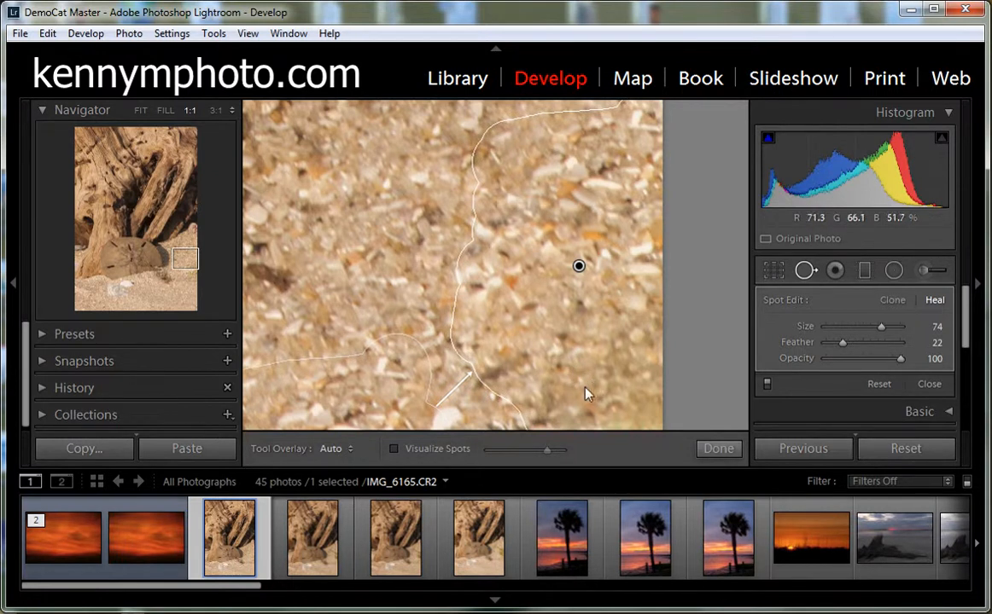
{"action": "left_click_drag", "start_coordinate": [595, 410], "coordinate": [593, 354]}
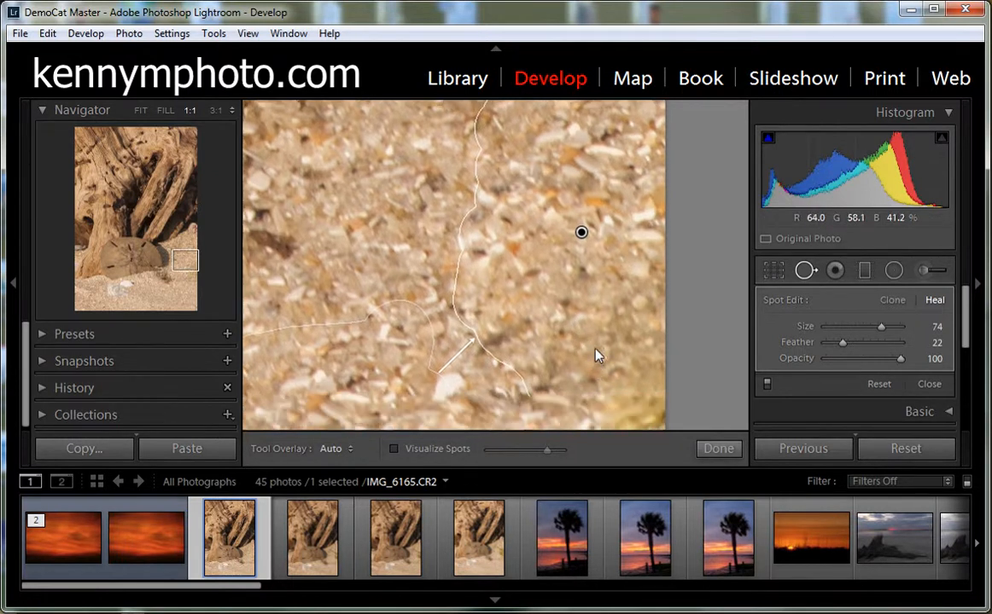
{"action": "mouse_move", "coordinate": [187, 269]}
{"action": "left_mouse_down"}
{"action": "mouse_move", "coordinate": [190, 282]}
{"action": "mouse_move", "coordinate": [172, 272]}
{"action": "mouse_move", "coordinate": [188, 281]}
{"action": "left_mouse_up"}
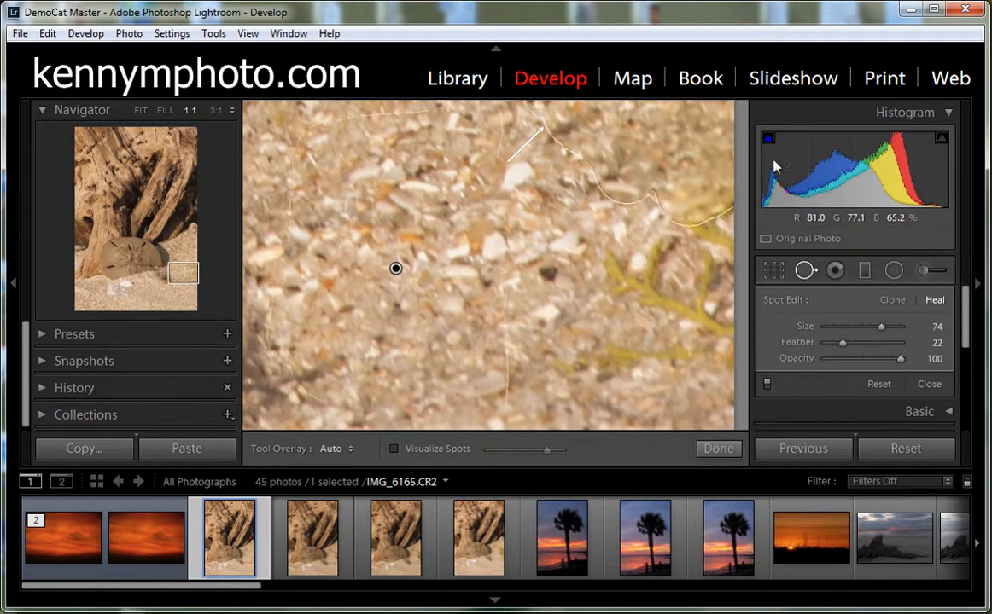
{"action": "mouse_move", "coordinate": [706, 222]}
{"action": "left_mouse_down"}
{"action": "mouse_move", "coordinate": [720, 297]}
{"action": "mouse_move", "coordinate": [703, 310]}
{"action": "mouse_move", "coordinate": [649, 267]}
{"action": "mouse_move", "coordinate": [609, 274]}
{"action": "mouse_move", "coordinate": [604, 291]}
{"action": "mouse_move", "coordinate": [629, 316]}
{"action": "mouse_move", "coordinate": [548, 352]}
{"action": "mouse_move", "coordinate": [745, 364]}
{"action": "mouse_move", "coordinate": [661, 345]}
{"action": "mouse_move", "coordinate": [671, 318]}
{"action": "mouse_move", "coordinate": [659, 328]}
{"action": "mouse_move", "coordinate": [674, 325]}
{"action": "mouse_move", "coordinate": [673, 286]}
{"action": "mouse_move", "coordinate": [673, 302]}
{"action": "mouse_move", "coordinate": [759, 298]}
{"action": "left_mouse_up"}
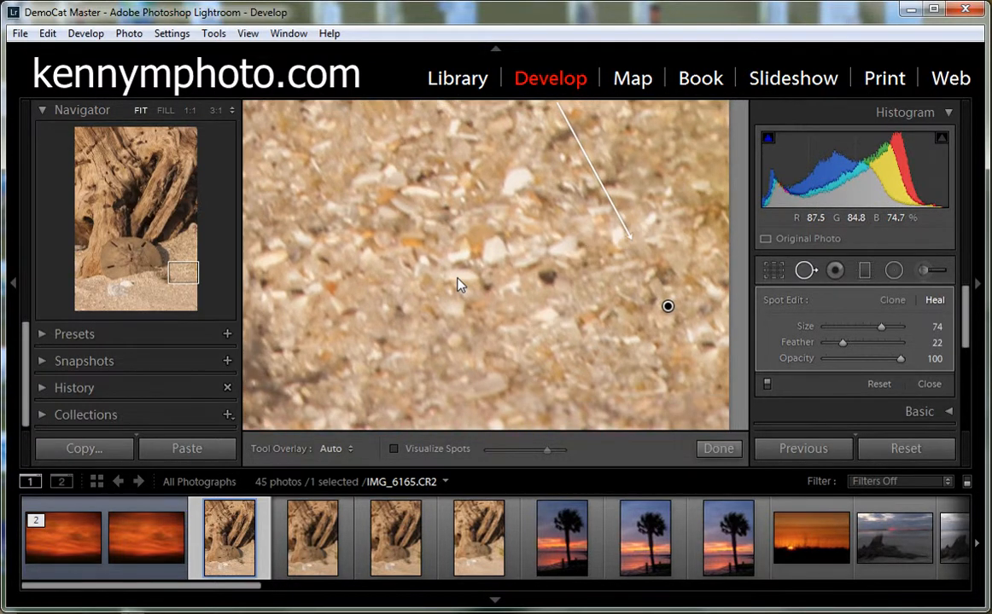
Finish spot removal and compare the whole photo side by side in its before and after states
{"action": "key", "text": "z"}
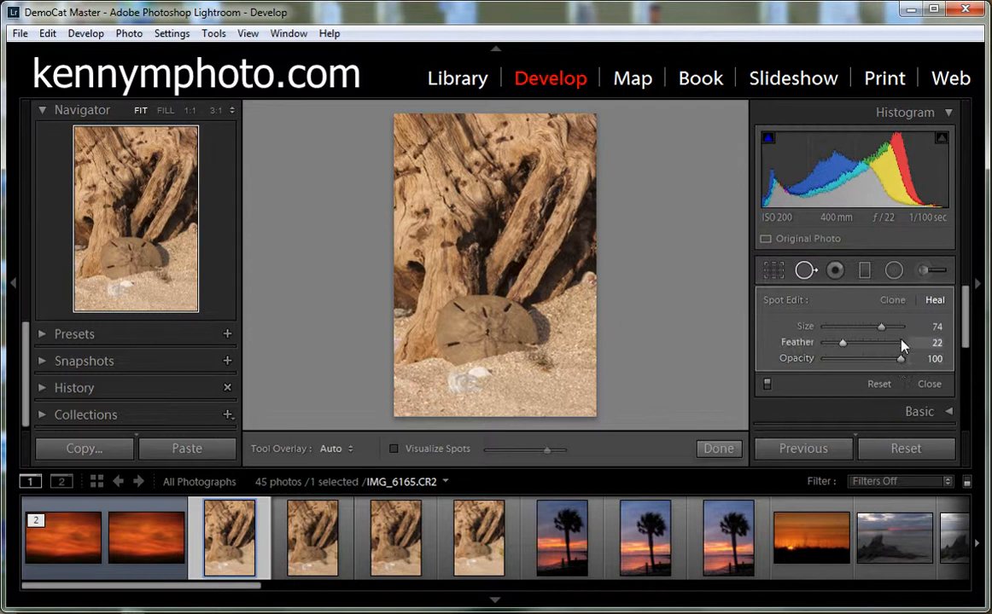
{"action": "left_click", "coordinate": [718, 450]}
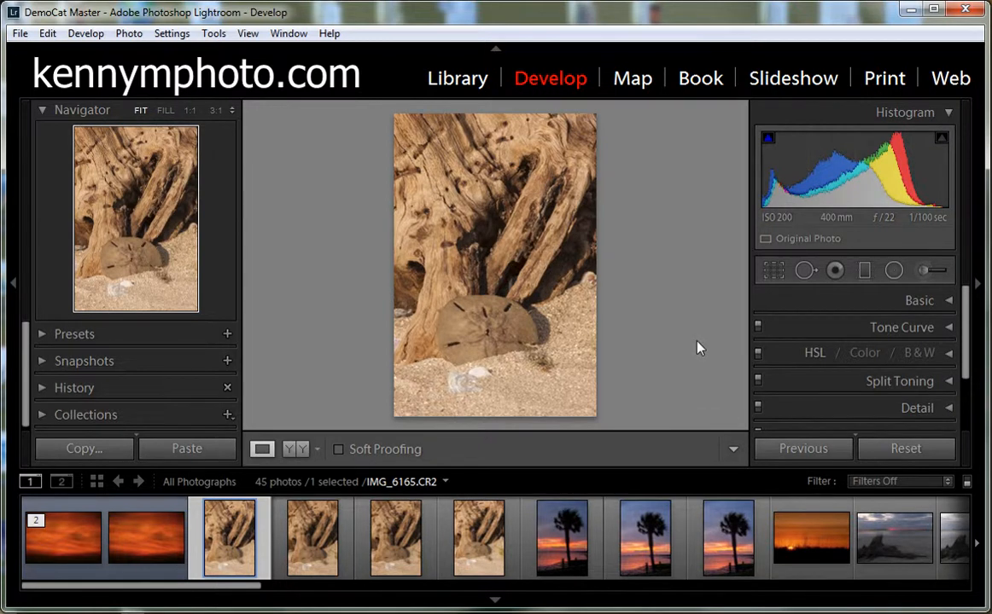
{"action": "left_click", "coordinate": [296, 449]}
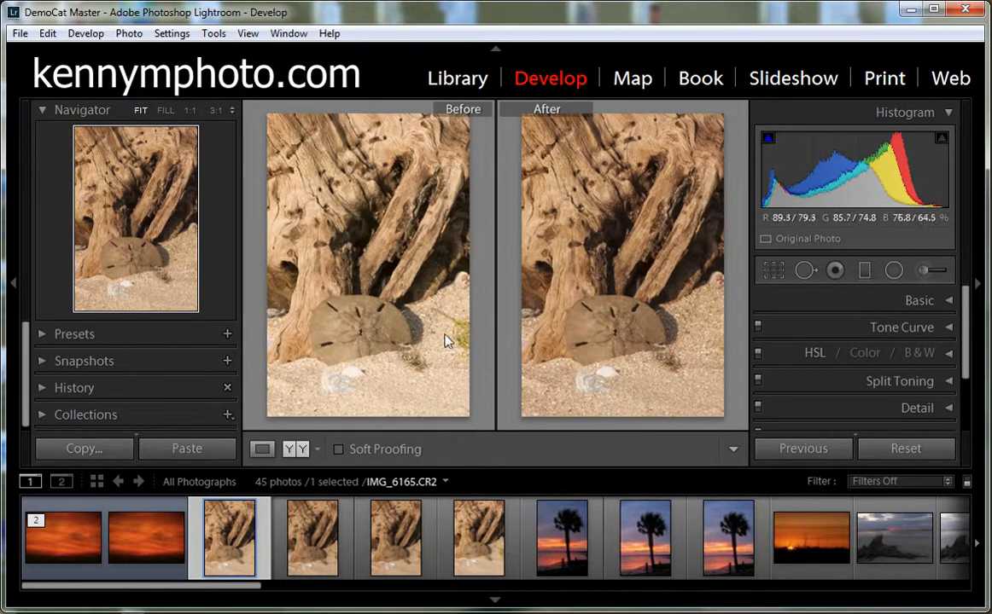